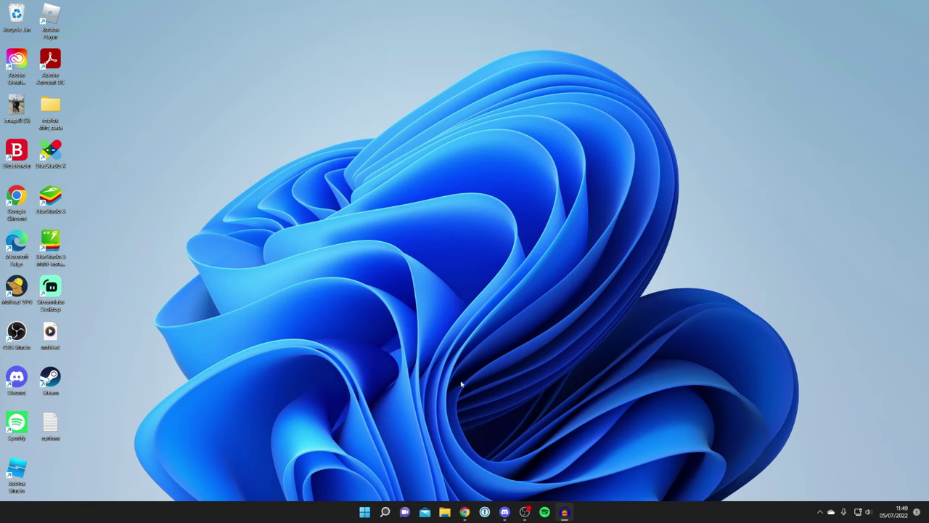
Step: Restore the Chrome window showing the google.co.uk homepage
left_click(465, 461)
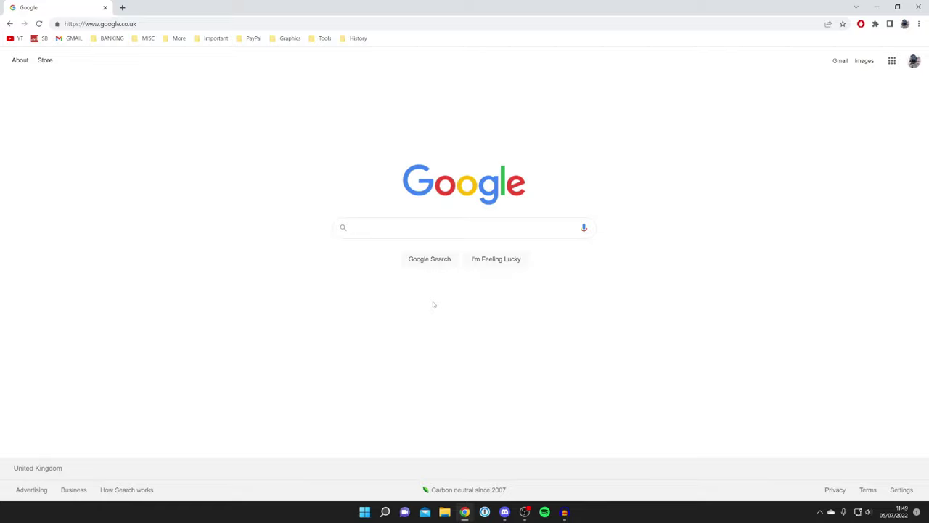
Step: Search Google for 'davinci resolve' and open the DaVinci Resolve 18 | Blackmagic Design result
type("davin")
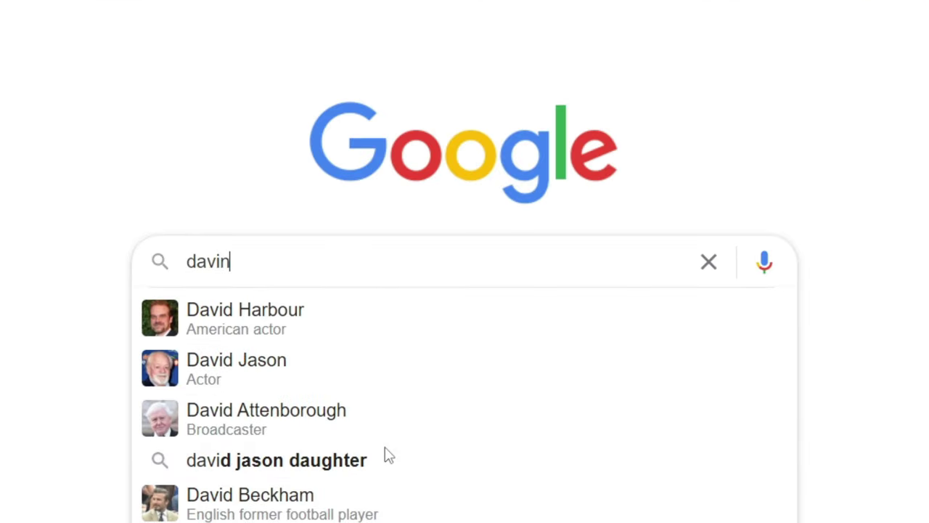
type("ci resolve")
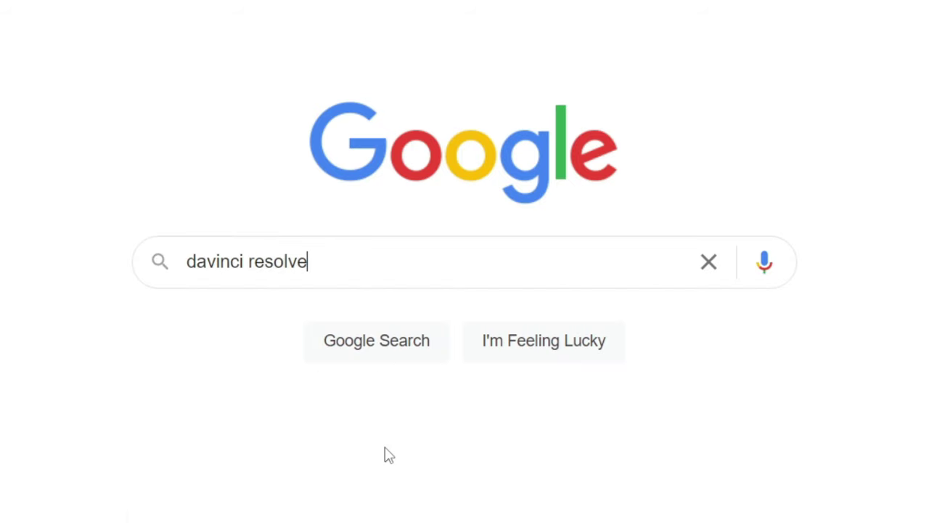
key("Return")
scroll(393, 183, "down", 1)
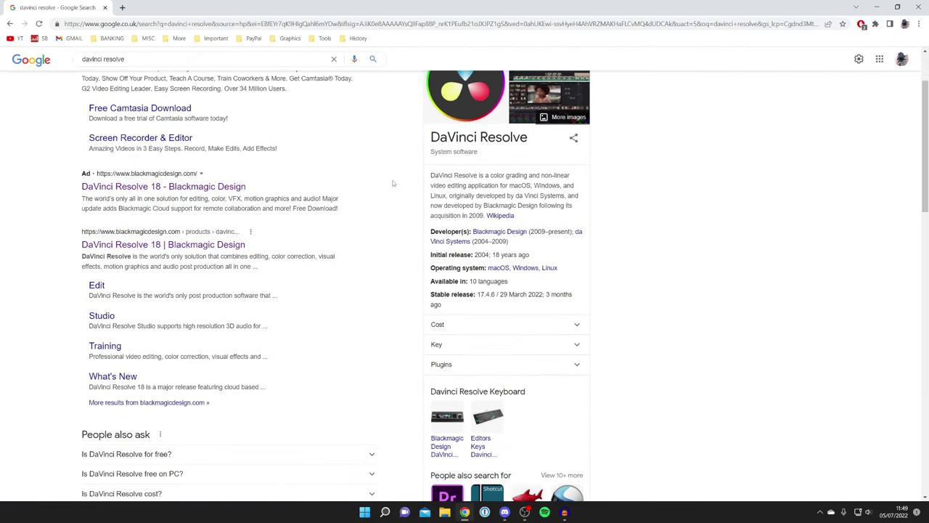
scroll(393, 183, "down", 1)
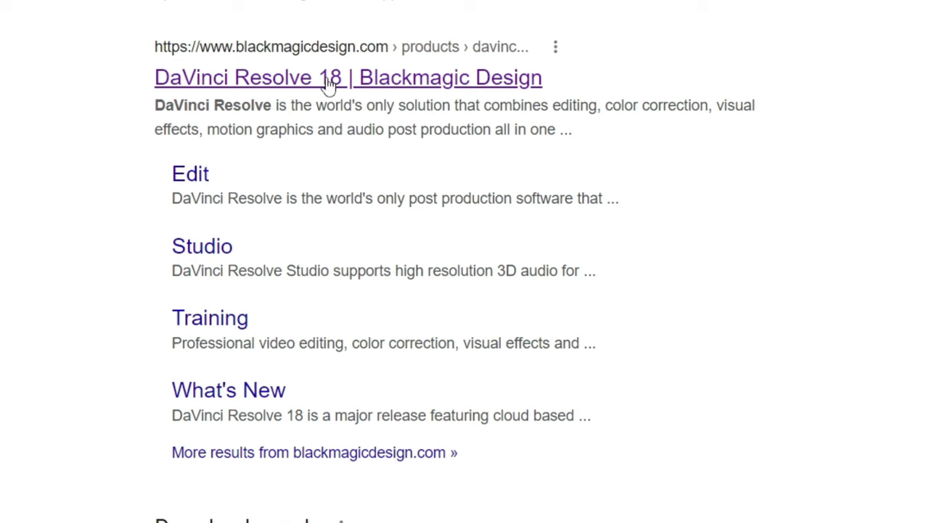
left_click(328, 82)
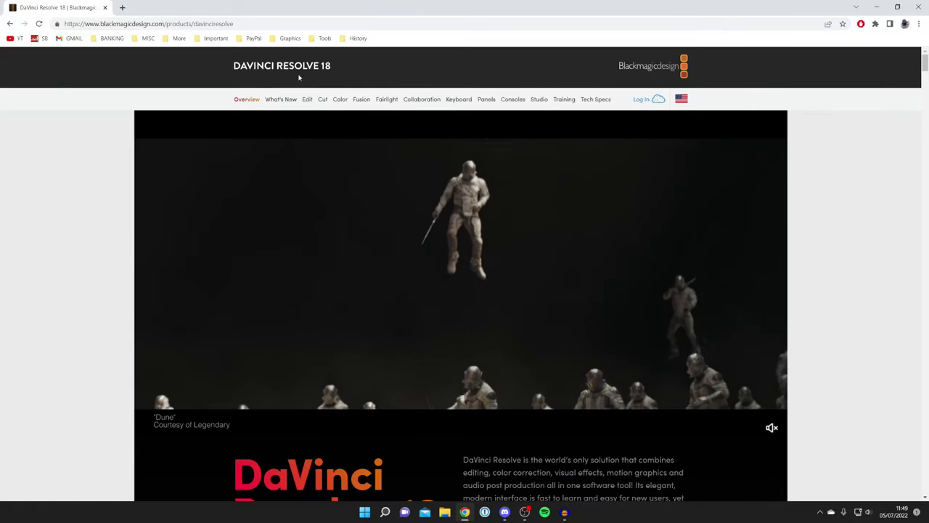
Step: Scroll to 'Two Great Versions' and choose Free Download Now under DaVinci Resolve
scroll(313, 121, "down", 3)
scroll(313, 118, "down", 15)
scroll(312, 123, "down", 15)
scroll(312, 123, "down", 20)
scroll(233, 168, "down", 20)
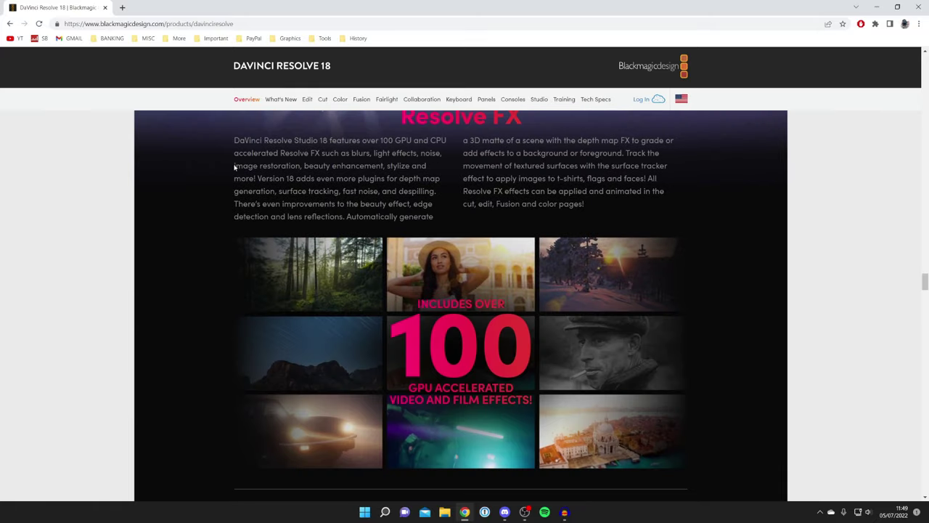
scroll(234, 168, "down", 20)
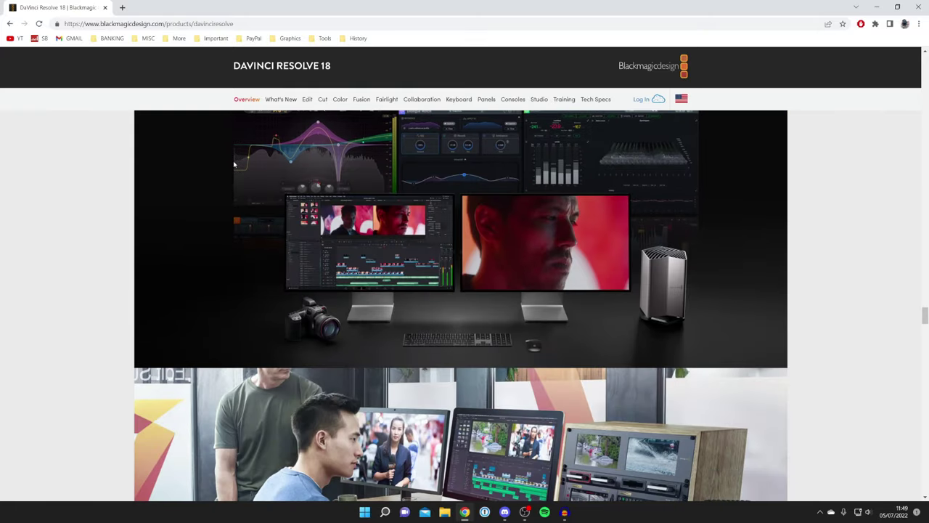
scroll(234, 164, "down", 15)
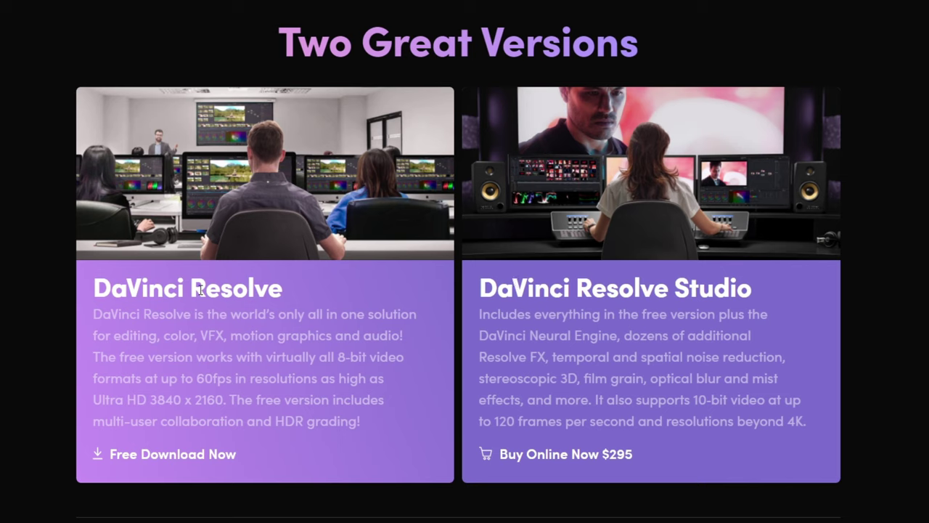
left_click(150, 455)
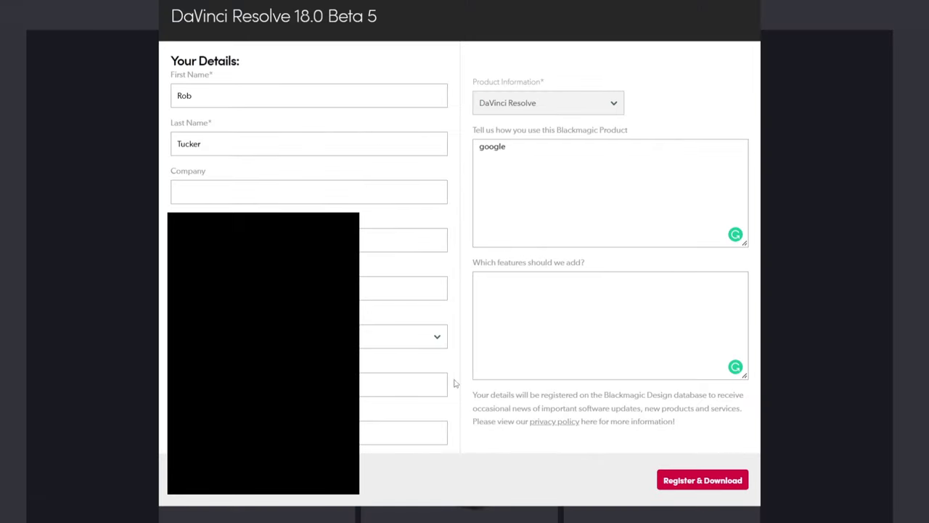
Step: Submit Register & Download to get DaVinci_Resolve_18.0b5_Windows.zip, then shrink Chrome to a smaller window
left_click(697, 482)
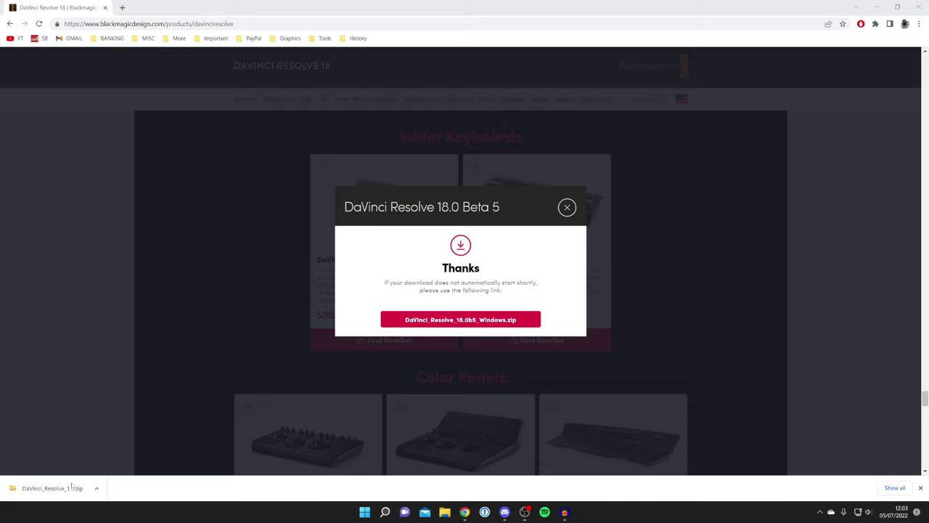
key("super+Down")
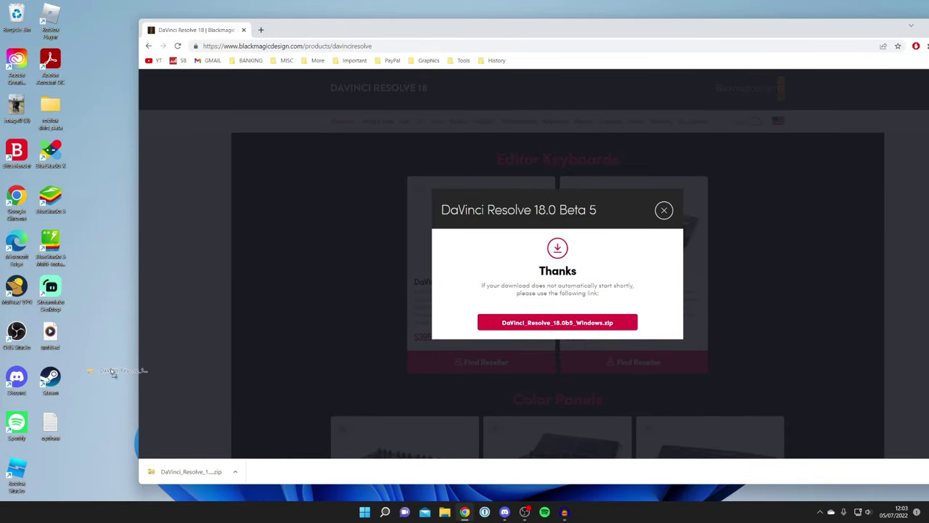
Step: Drag the downloaded zip onto the desktop, minimise Chrome, and open the zip in File Explorer
left_click_drag(104, 358, 144, 336)
key("super+Down")
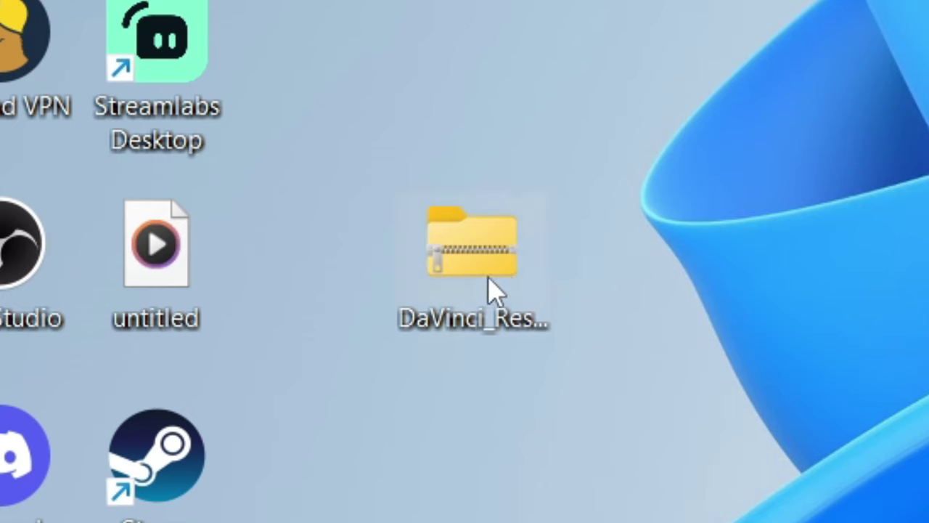
double_click(473, 288)
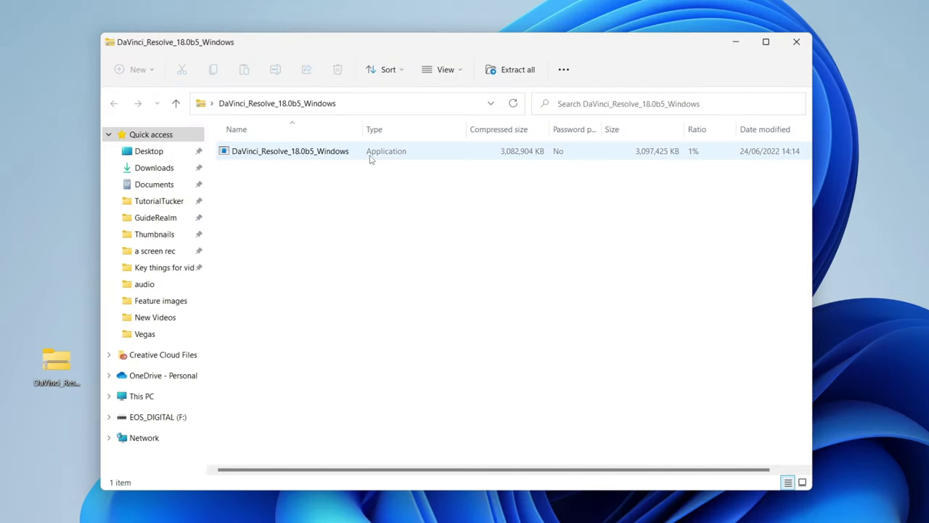
Step: Extract the 2.95 GB DaVinci Resolve installer from the zip onto the desktop and centre its icon
left_click(290, 154)
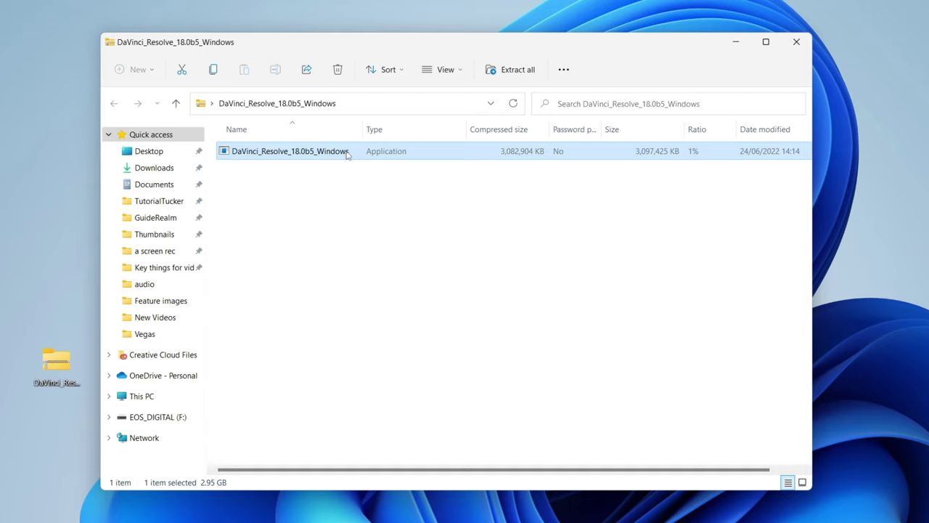
left_click_drag(347, 154, 47, 286)
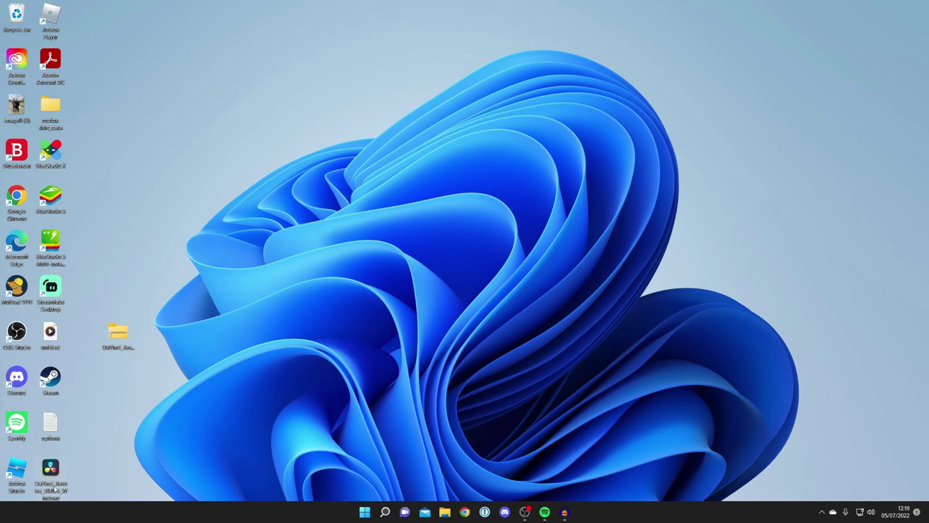
left_click_drag(48, 477, 323, 247)
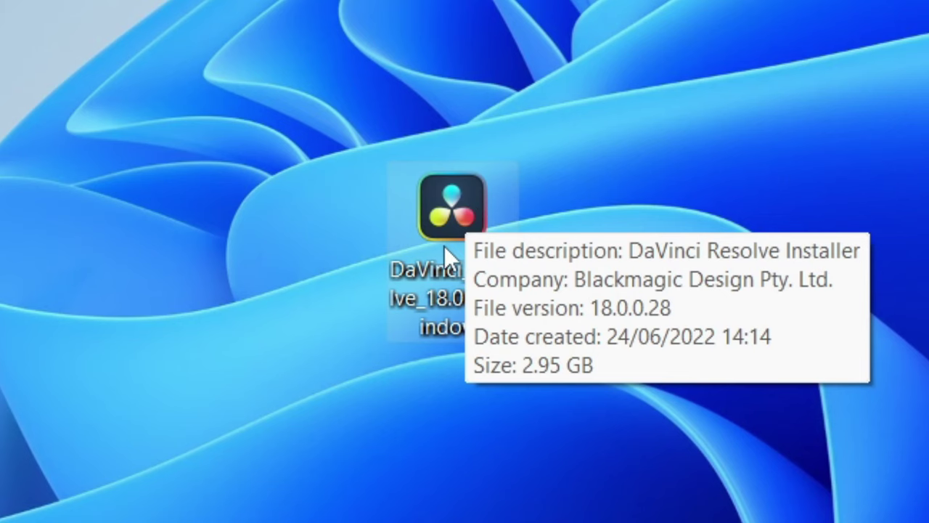
Step: Run the installer and install all five components, including Fairlight Audio Accelerator Utility
double_click(321, 248)
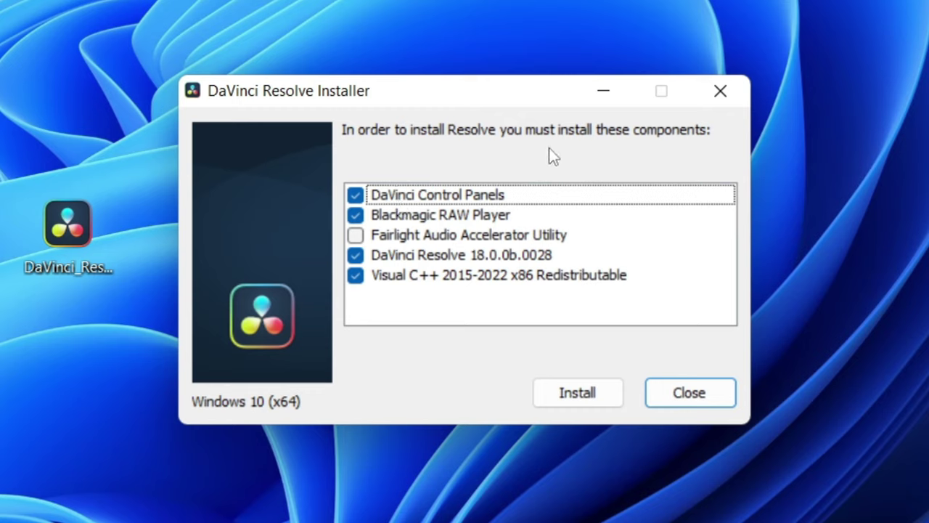
left_click(355, 236)
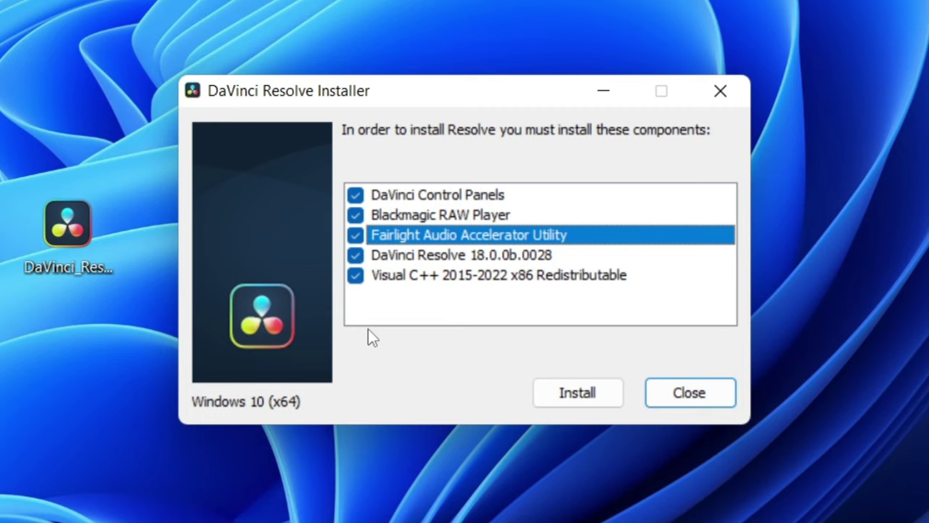
left_click(563, 399)
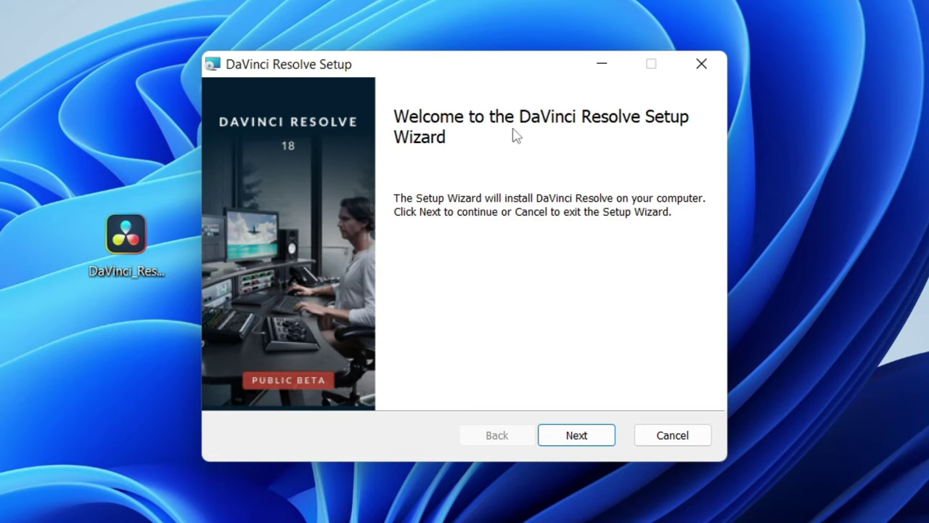
Step: Accept the licence, keep the default Program Files folder, install Resolve 18.0.0b.0028, and finish the wizard
left_click(576, 435)
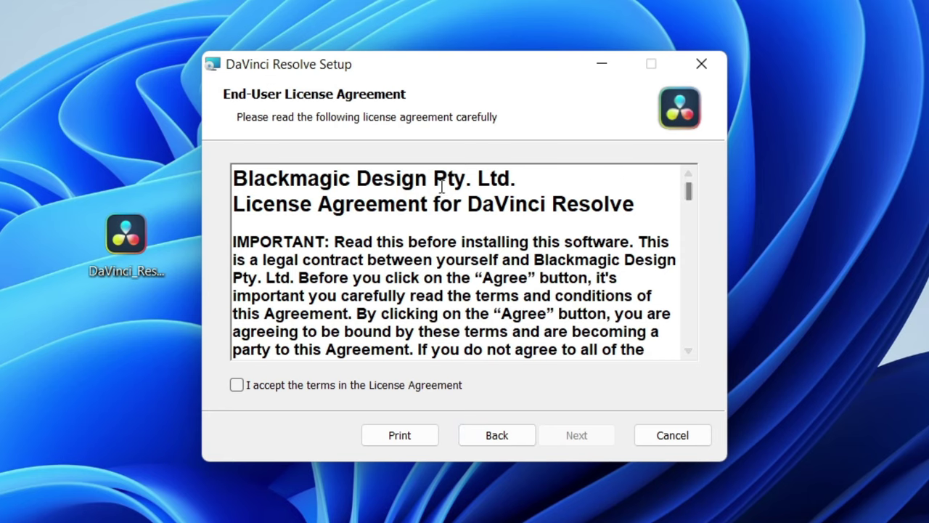
left_click(387, 390)
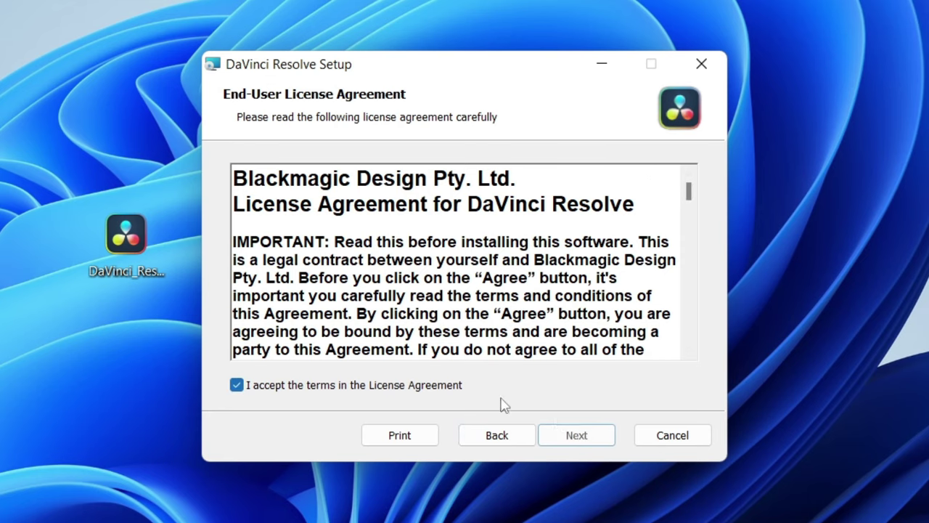
left_click(593, 443)
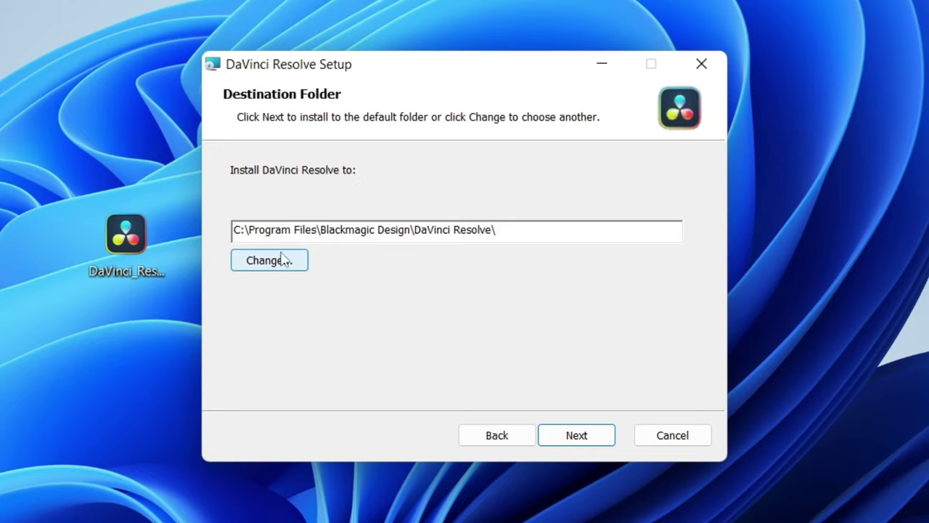
left_click(570, 434)
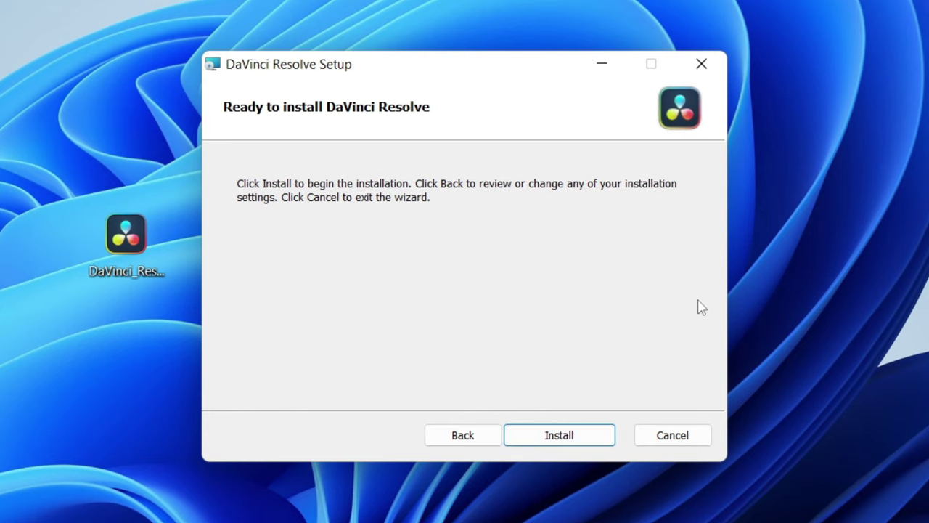
left_click(585, 436)
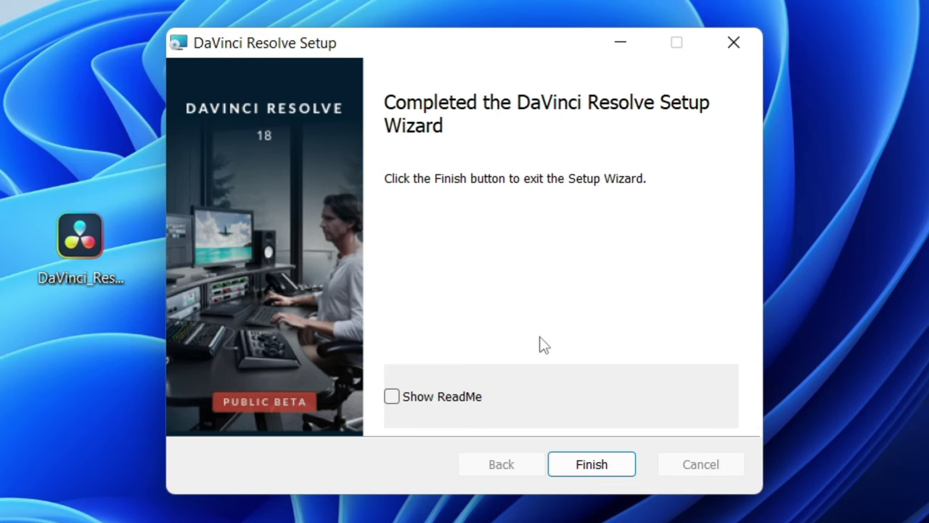
left_click(593, 466)
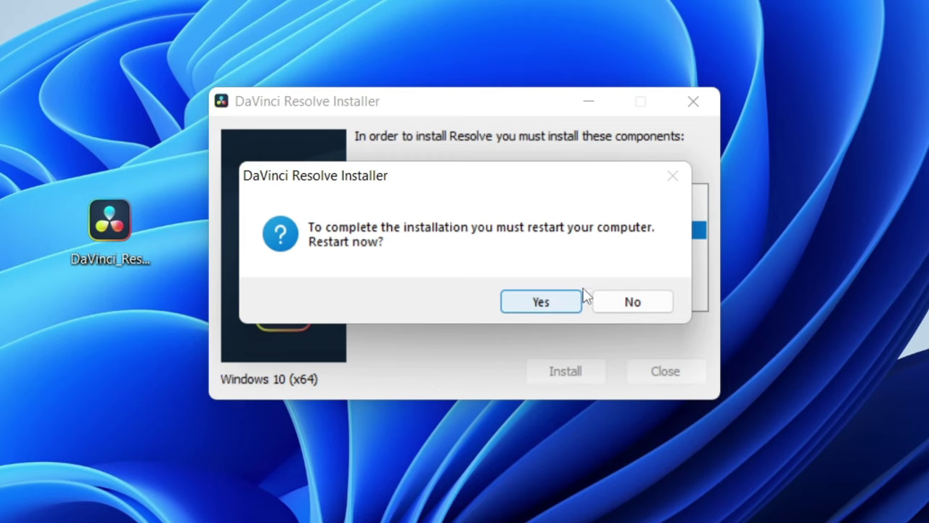
Step: Decline the restart prompt and dismiss the 'Installation complete' message
left_click(632, 302)
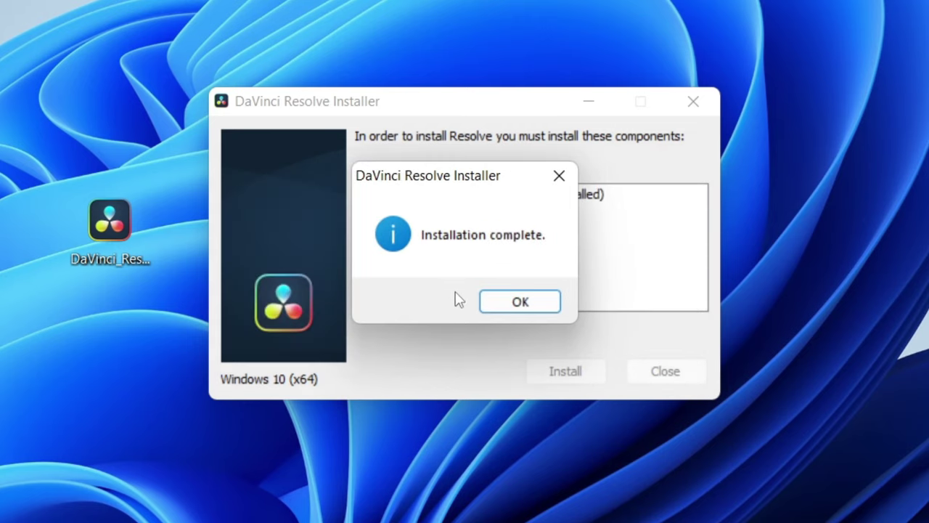
left_click(491, 306)
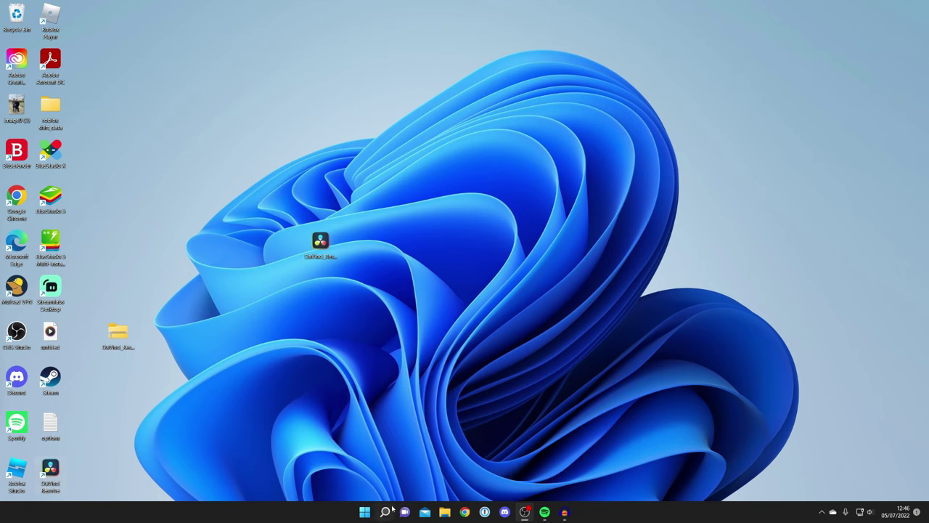
Step: Launch DaVinci Resolve 18 from its desktop shortcut to the 'What's new' welcome screen
mouse_move(386, 511)
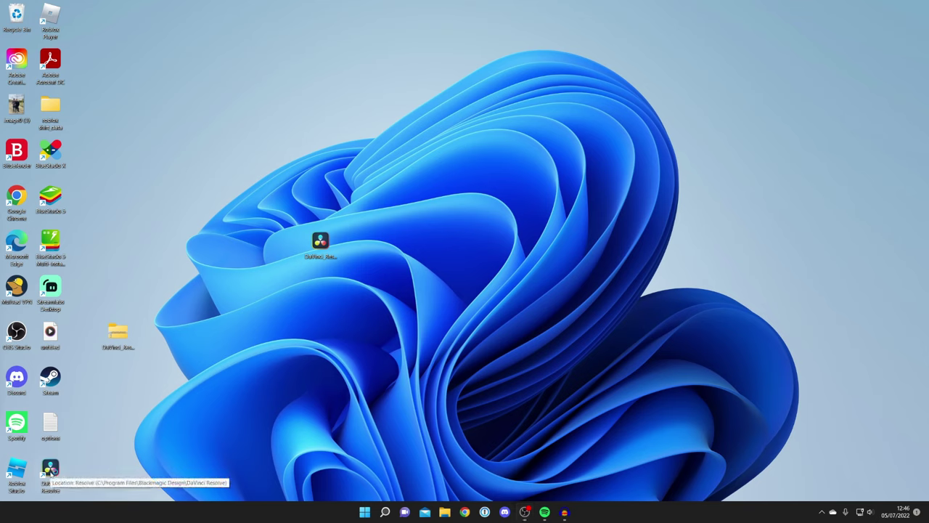
double_click(65, 460)
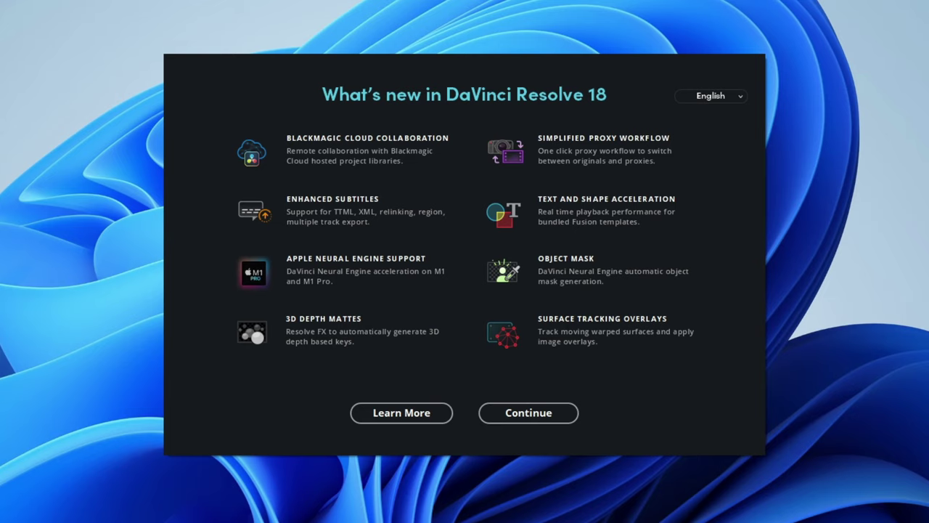
Step: Dismiss the What's New screen and skip quick setup to start DaVinci Resolve
left_click(533, 413)
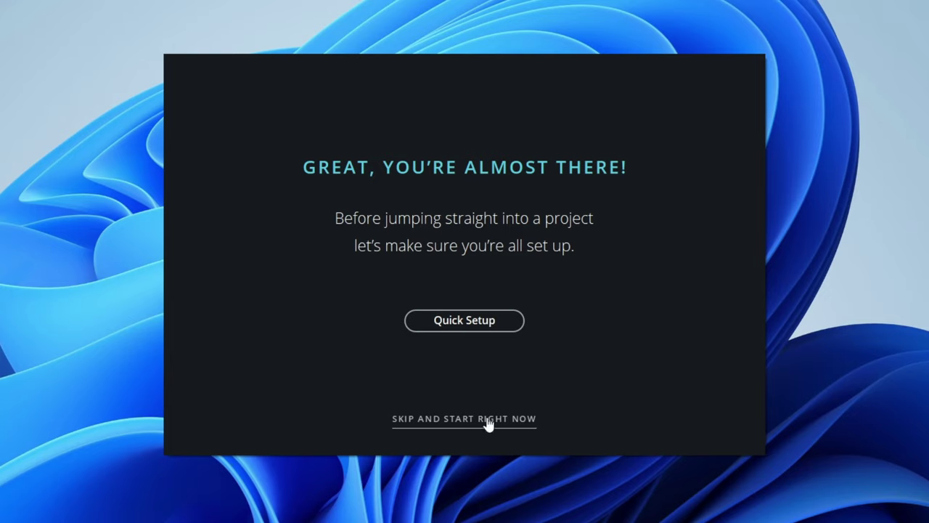
left_click(450, 421)
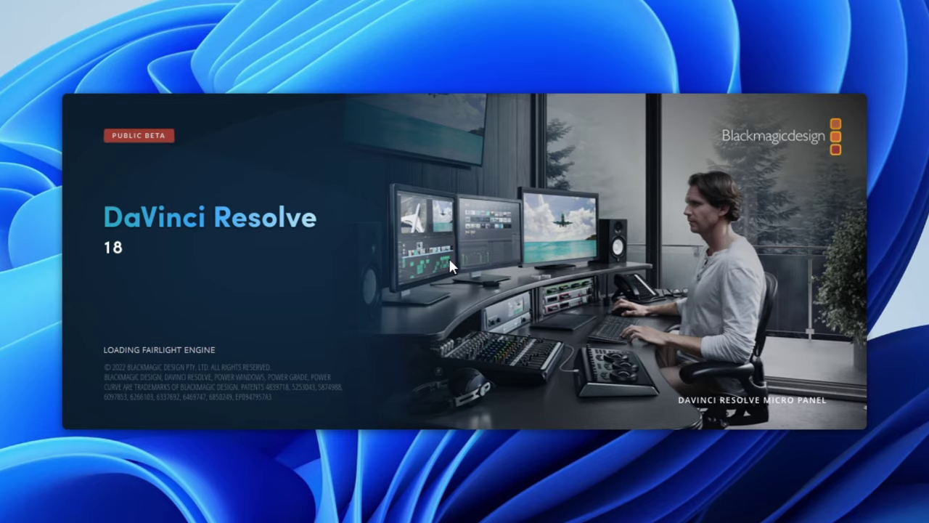